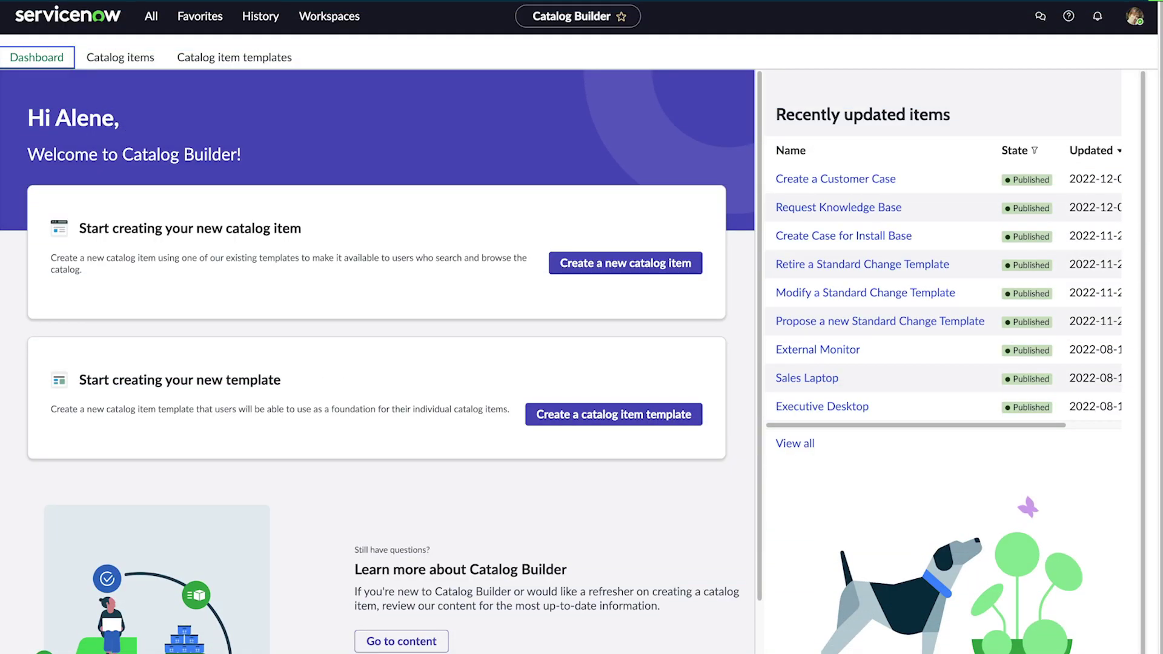
Step: Open the full catalog items list and preview the Developer Laptop (Mac) item
{"action": "left_click", "coordinate": [793, 442]}
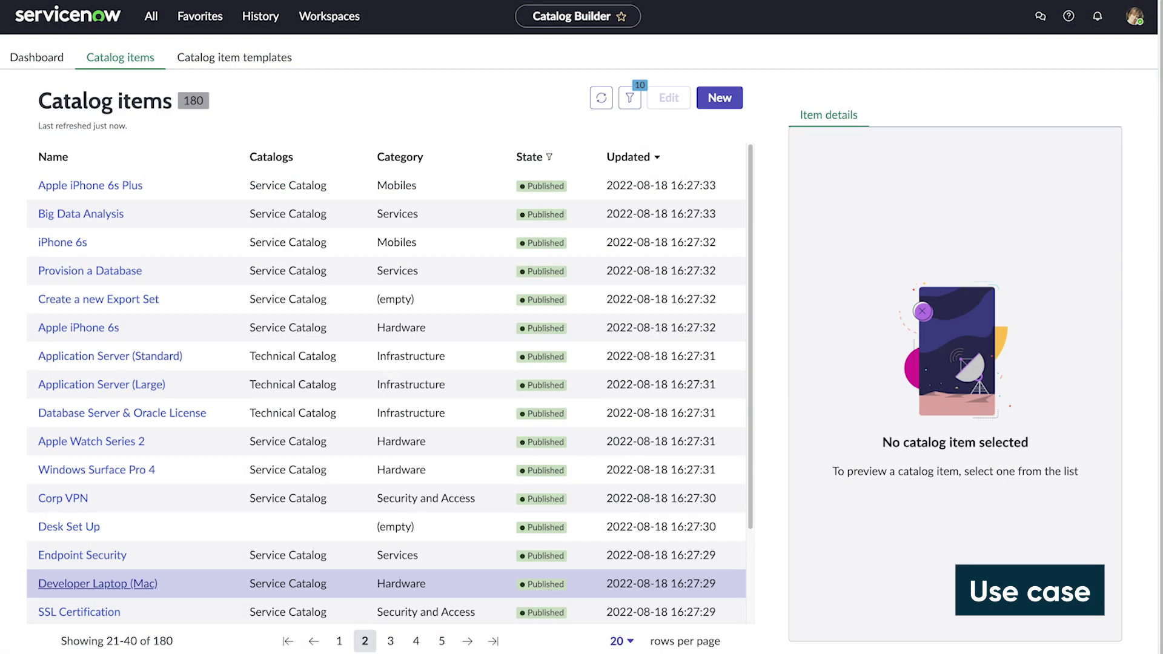
{"action": "left_click", "coordinate": [98, 583]}
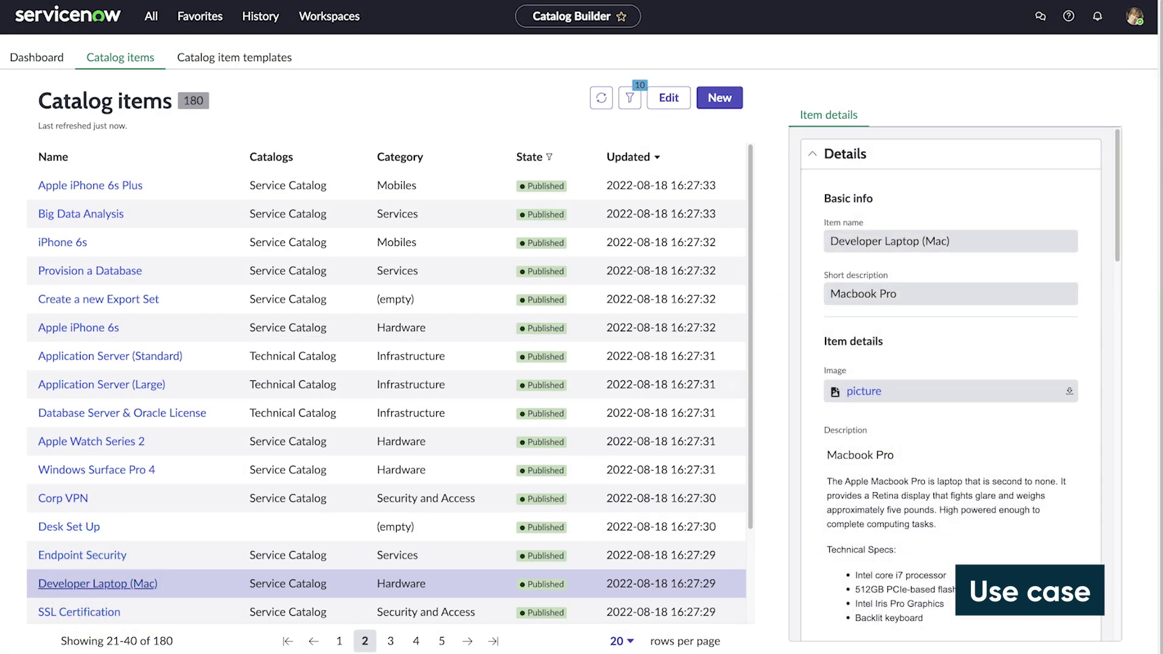
{"action": "left_click_drag", "start_coordinate": [1118, 258], "coordinate": [1117, 342]}
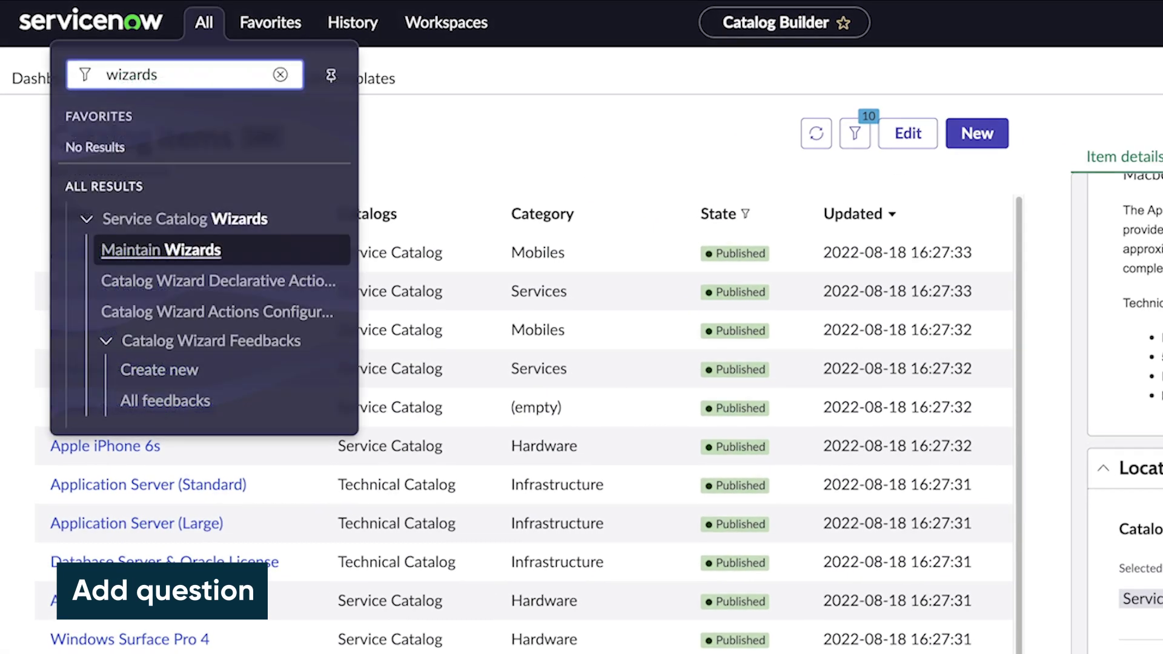
Step: Open the Create catalog item wizard from Maintain Wizards and go to its associated producer
{"action": "left_click", "coordinate": [220, 243]}
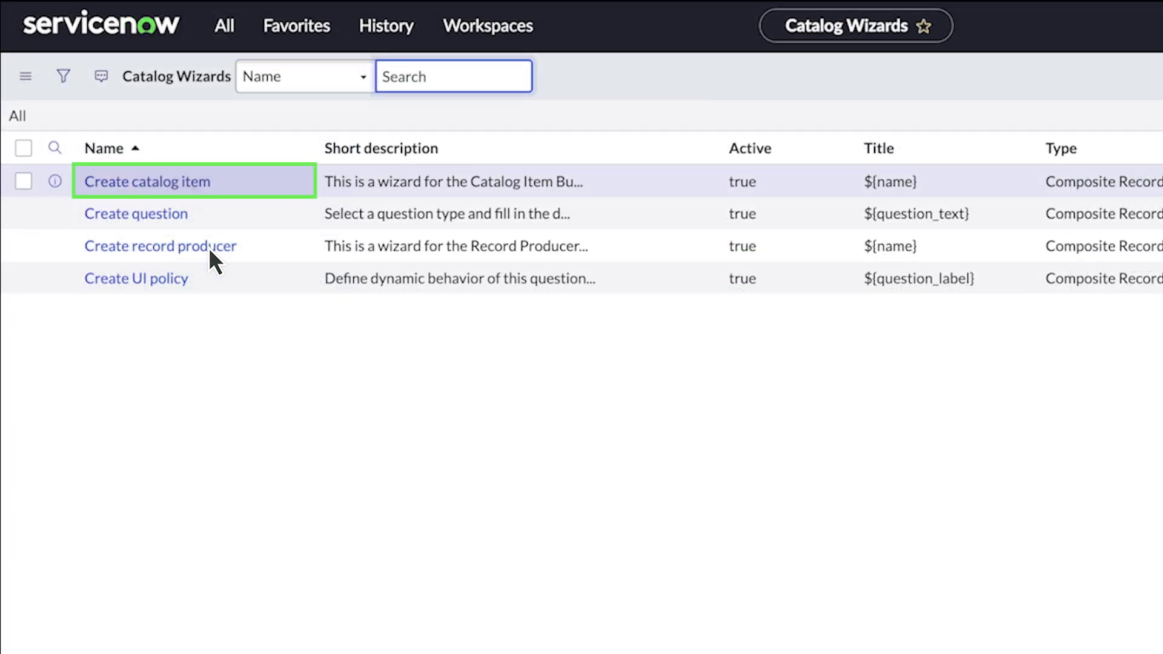
{"action": "left_click", "coordinate": [209, 180]}
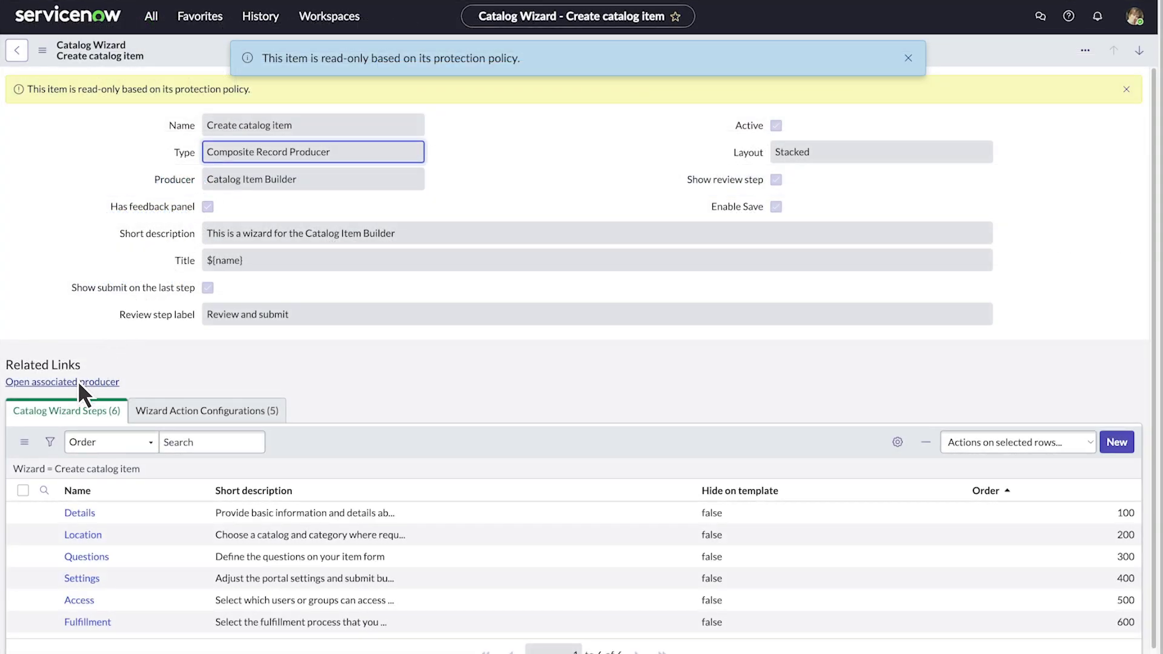
{"action": "left_click", "coordinate": [77, 382]}
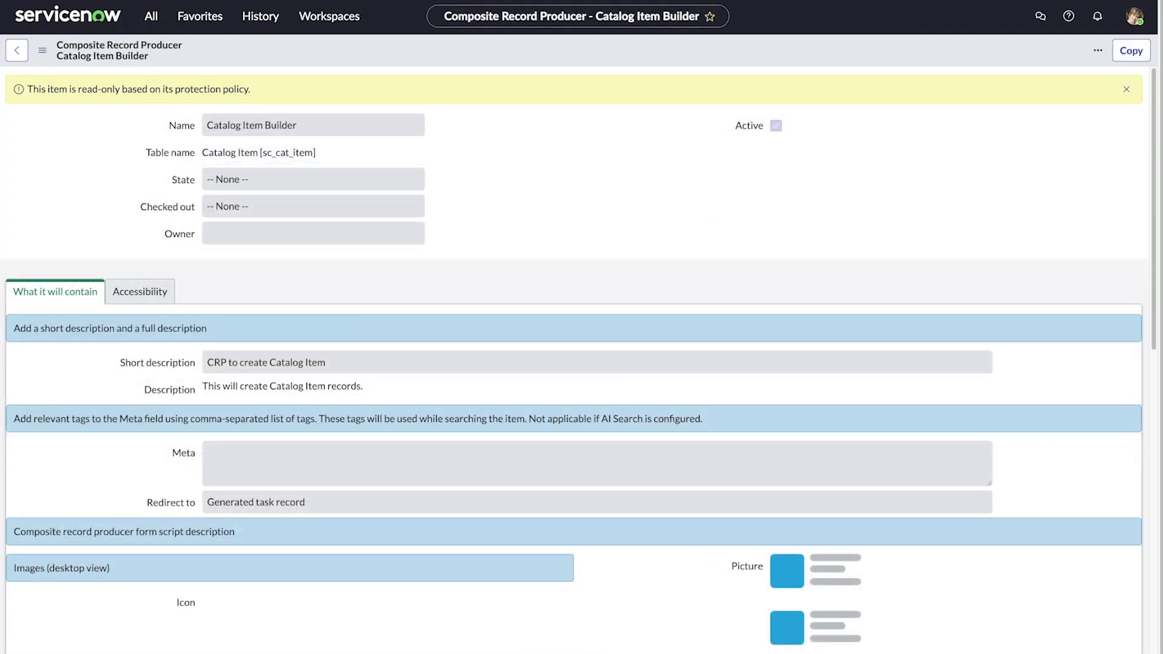
{"action": "scroll", "coordinate": [1131, 438], "scroll_direction": "down", "scroll_amount": 9}
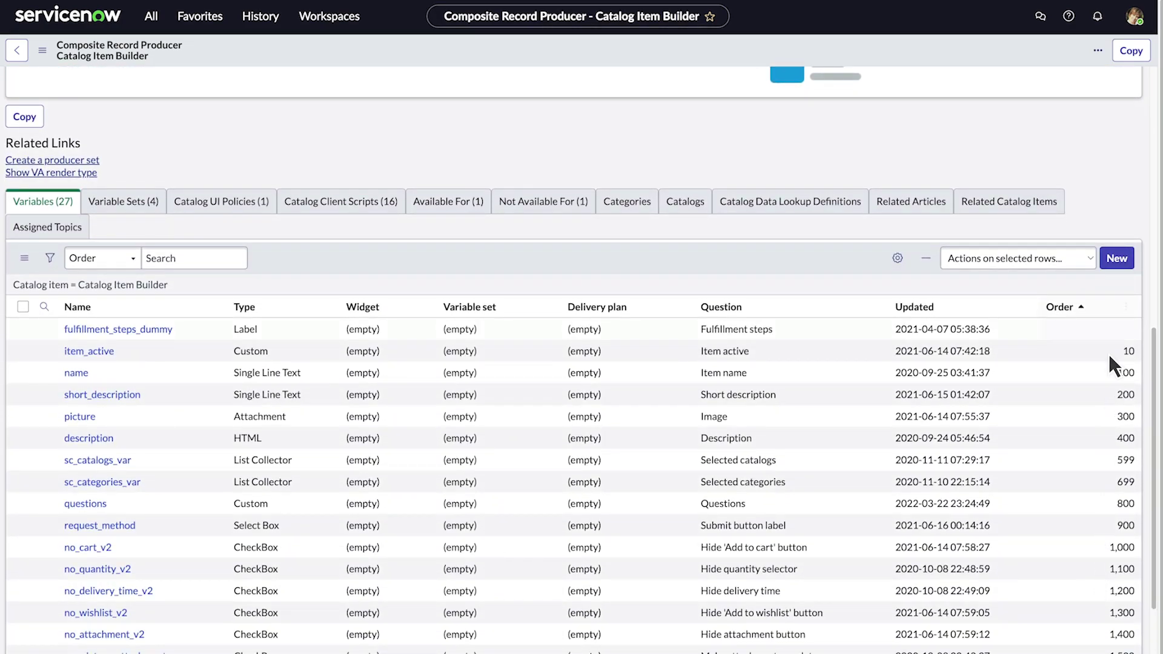
Step: Add Reference variable 'Who is the owner of this item?' mapped to Owner, referencing User
{"action": "left_click", "coordinate": [1113, 257]}
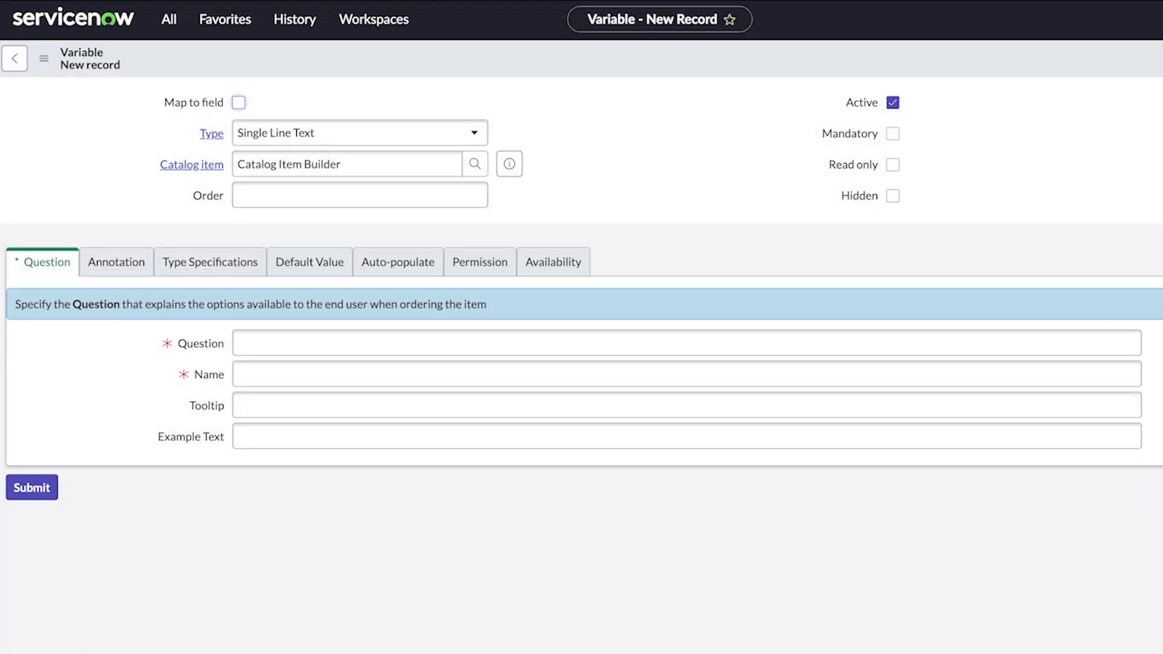
{"action": "left_click", "coordinate": [687, 343]}
{"action": "type", "text": "Who is the owner of this item?"}
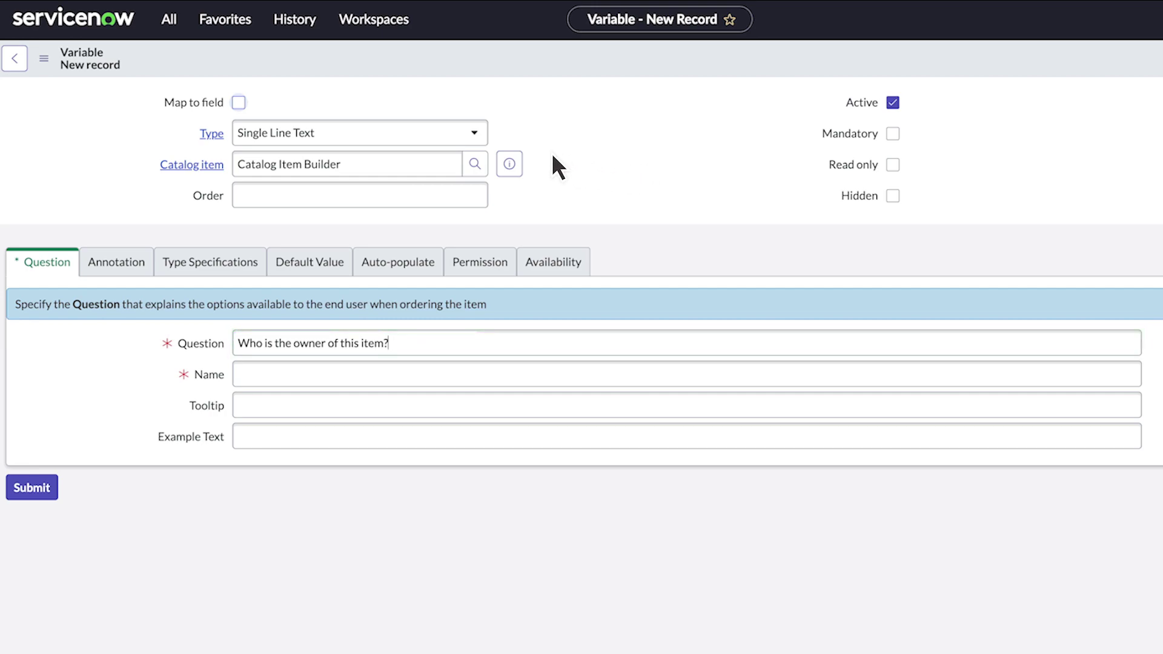
{"action": "left_click", "coordinate": [397, 129]}
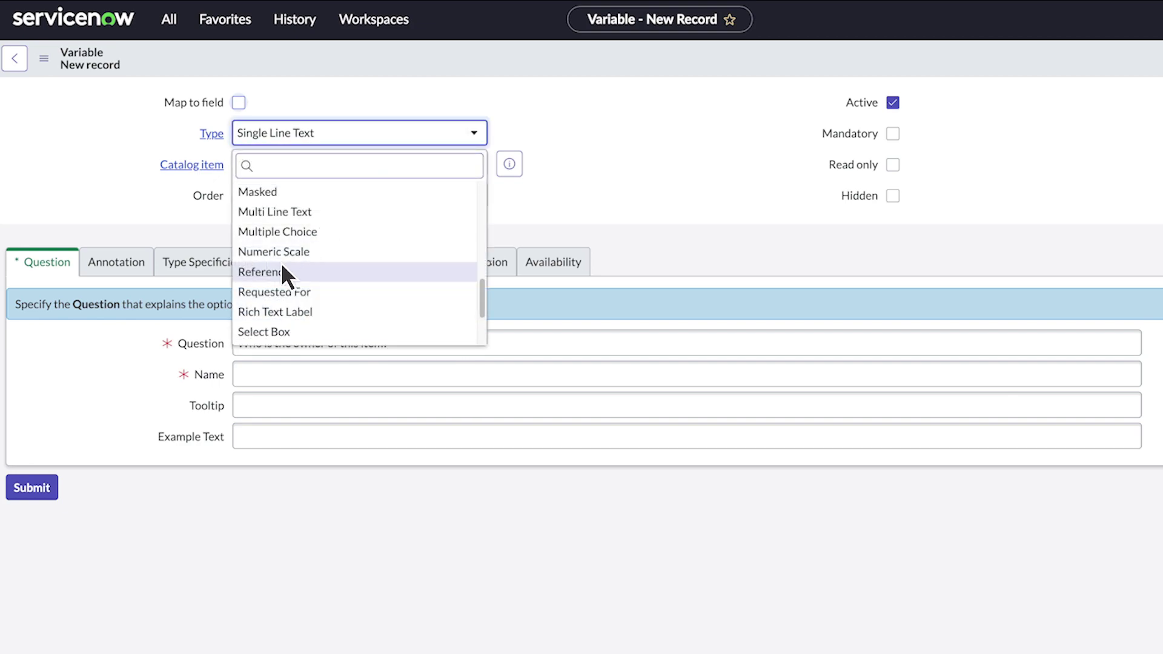
{"action": "left_click", "coordinate": [280, 271]}
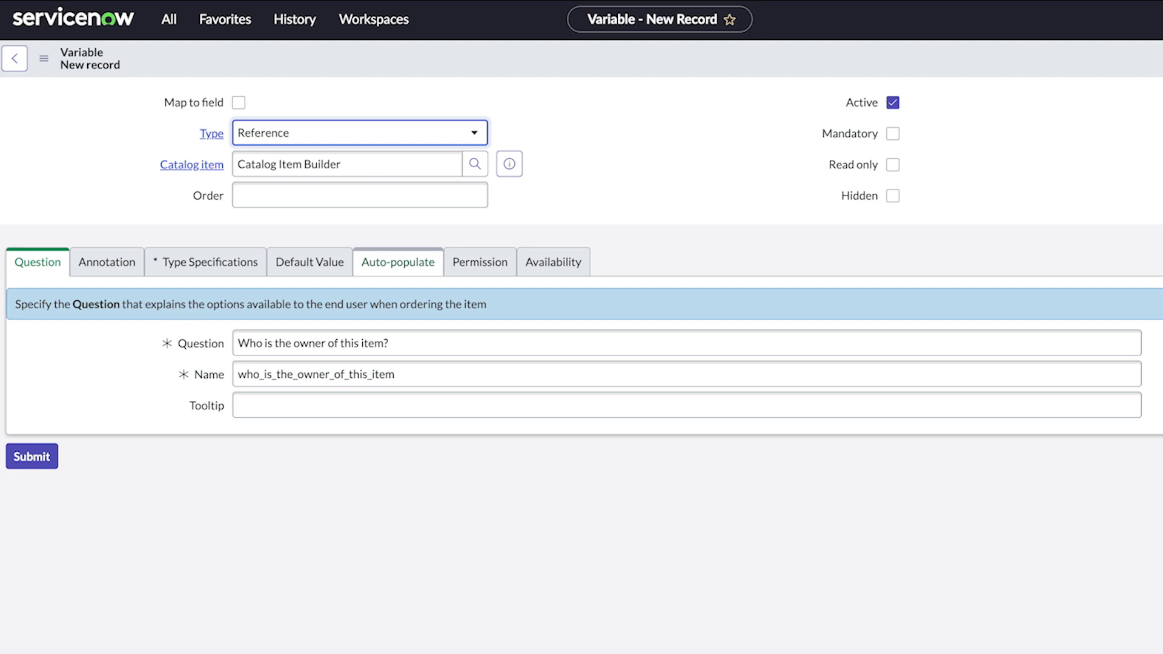
{"action": "left_click", "coordinate": [239, 102]}
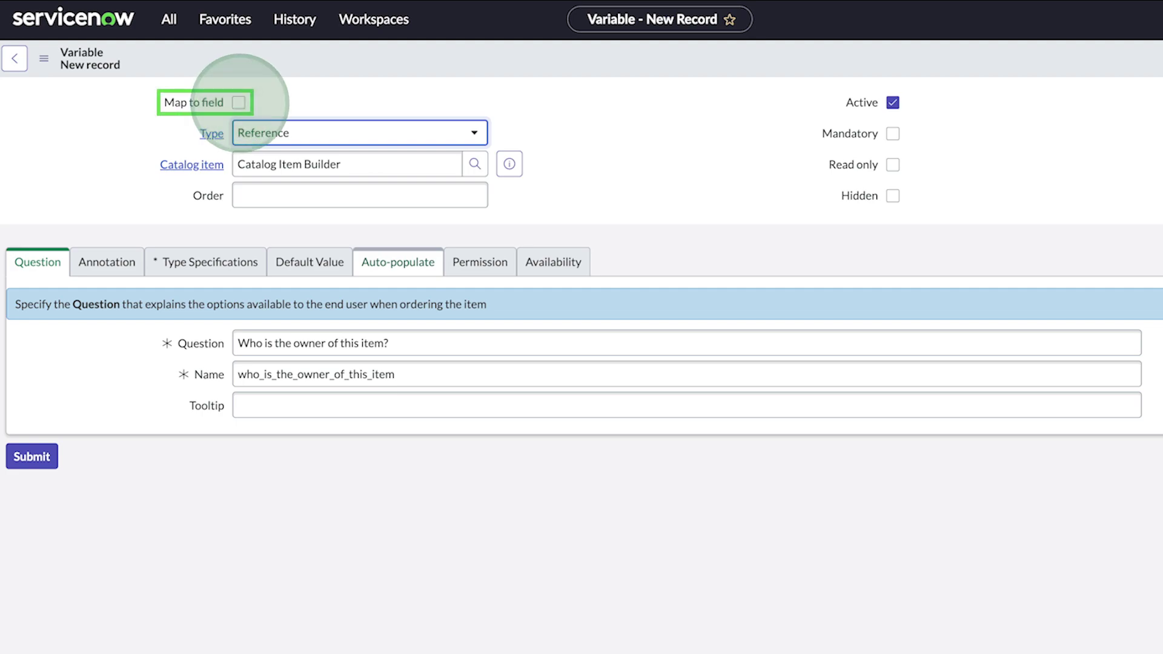
{"action": "left_click", "coordinate": [338, 226]}
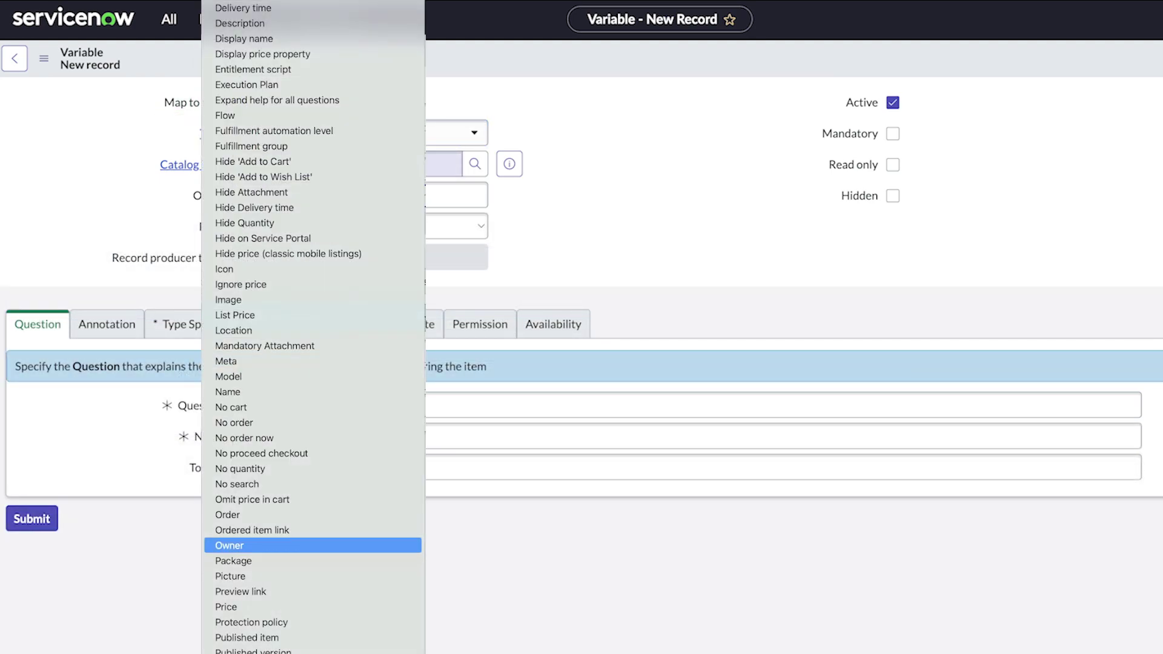
{"action": "left_click", "coordinate": [233, 545]}
{"action": "left_click", "coordinate": [185, 318]}
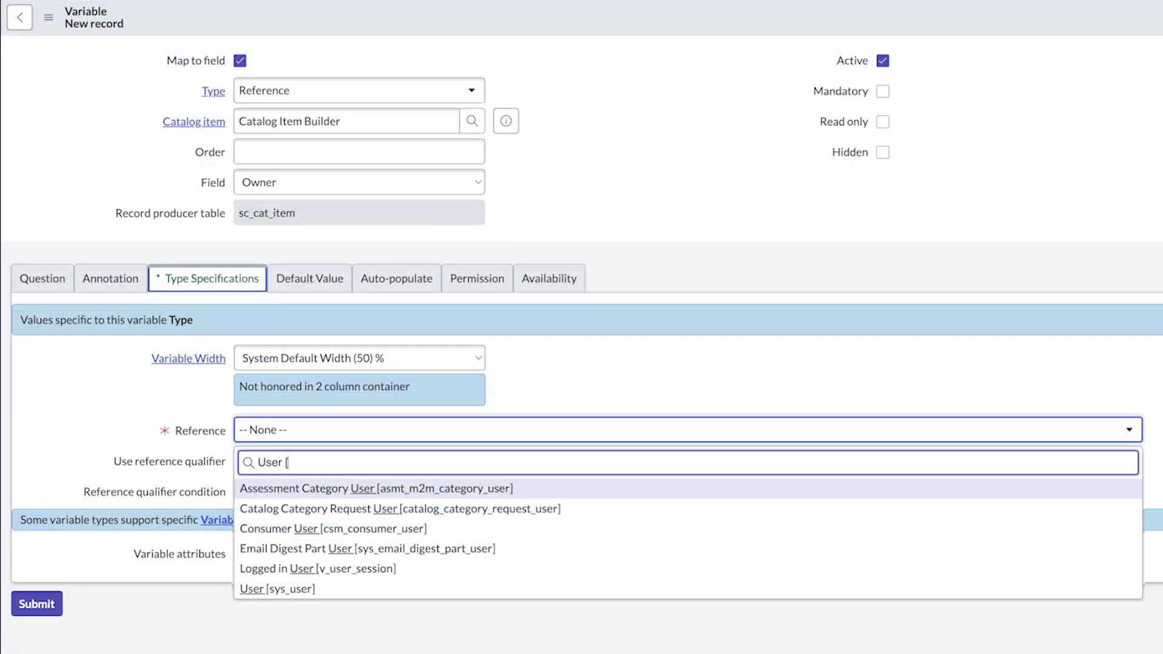
{"action": "left_click", "coordinate": [277, 588]}
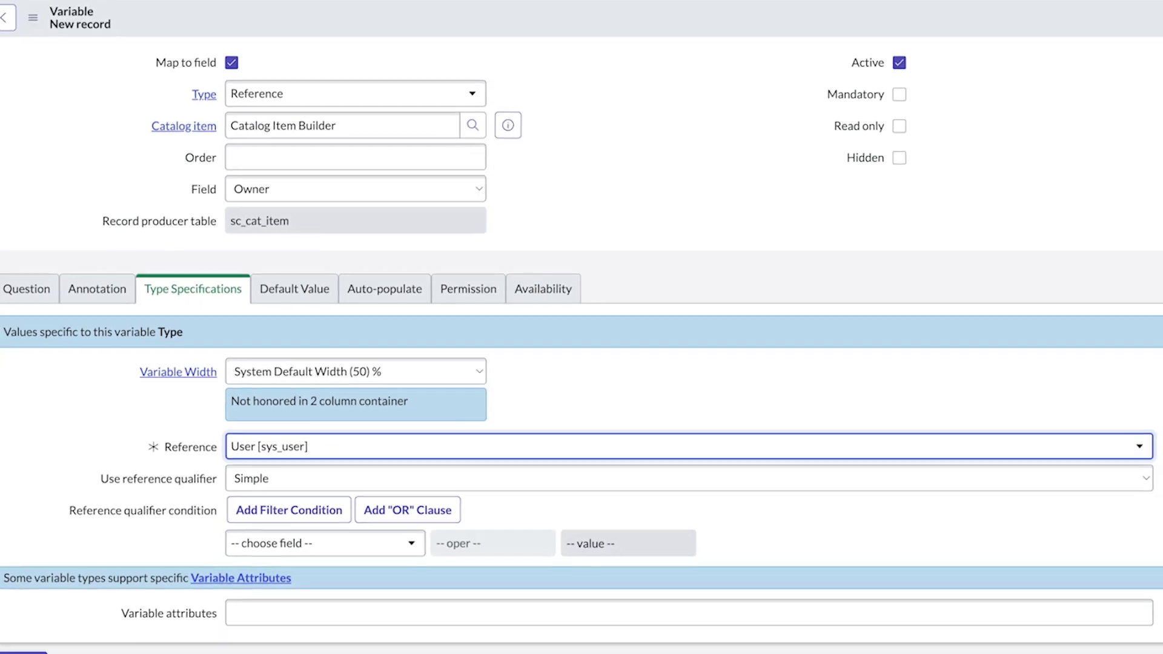
{"action": "left_click", "coordinate": [23, 652]}
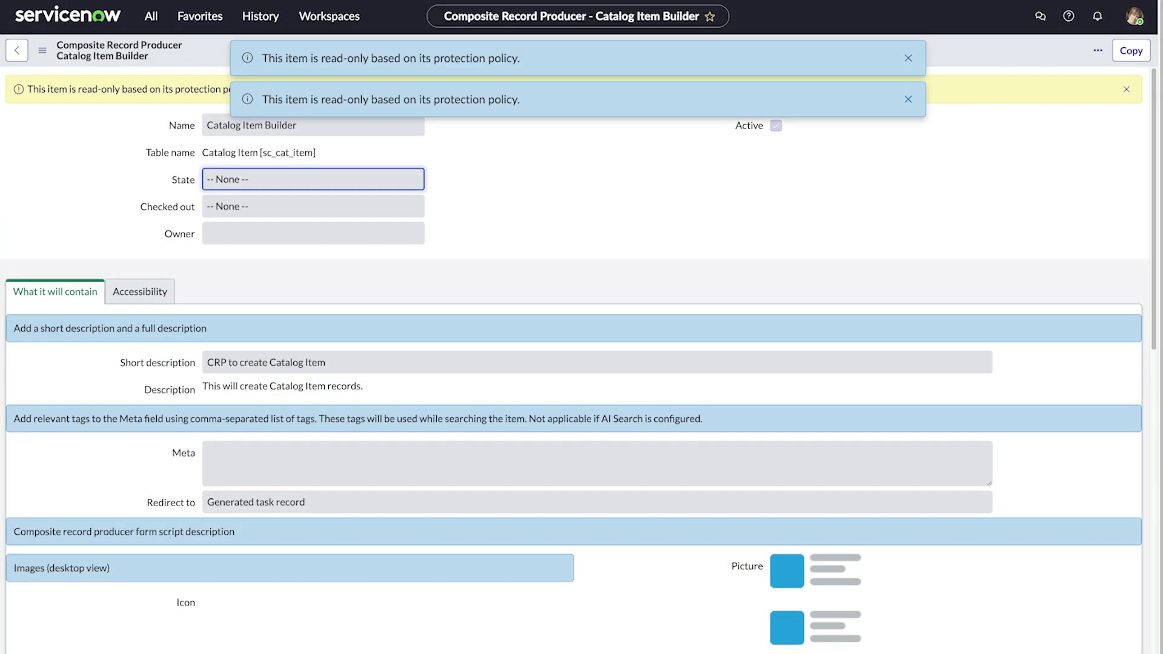
{"action": "scroll", "coordinate": [91, 379], "scroll_direction": "down", "scroll_amount": 5}
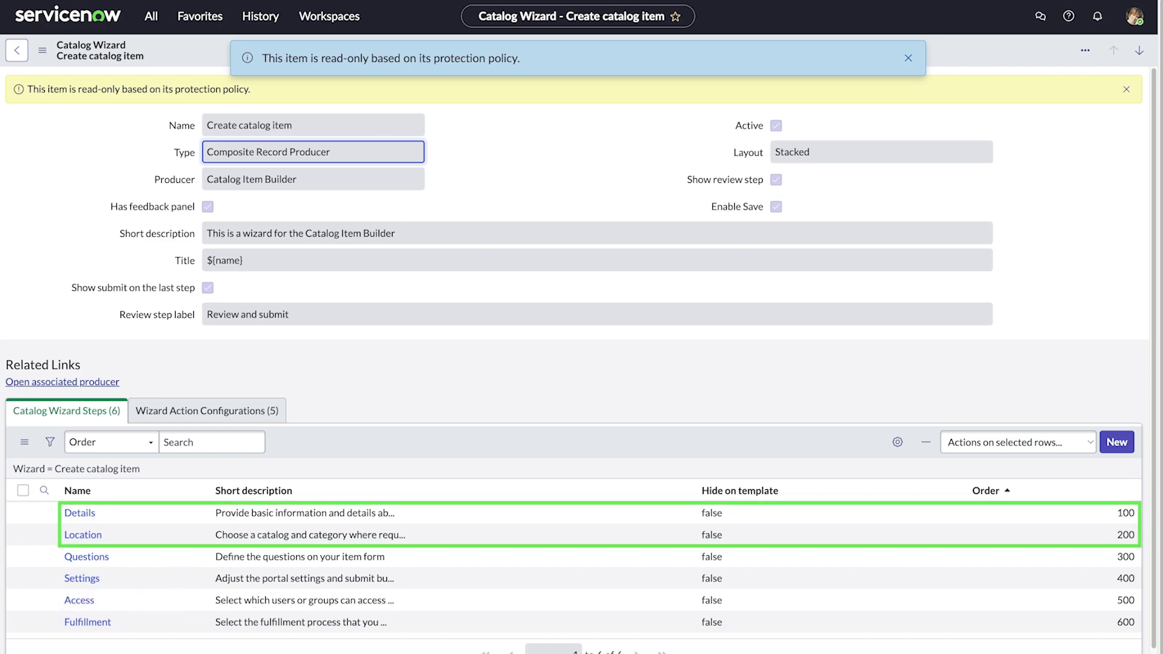
Step: Create a wizard step 'Ownership' (value 150) described 'Select the owner for this catalog item.'
{"action": "left_click", "coordinate": [1116, 443]}
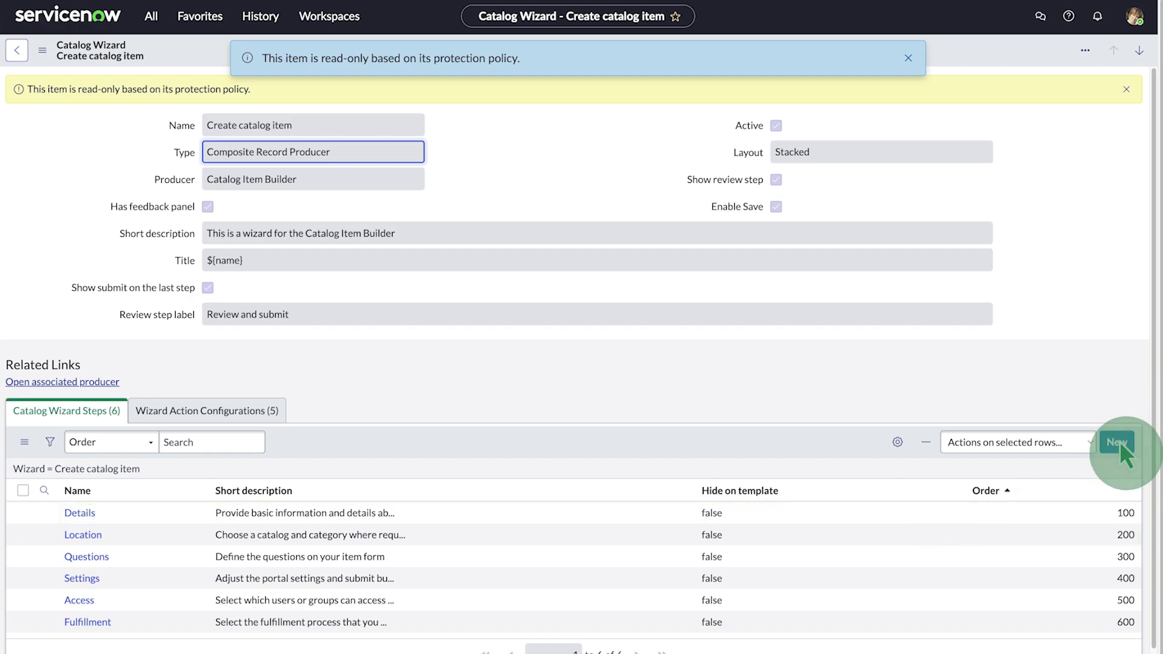
{"action": "type", "text": "150"}
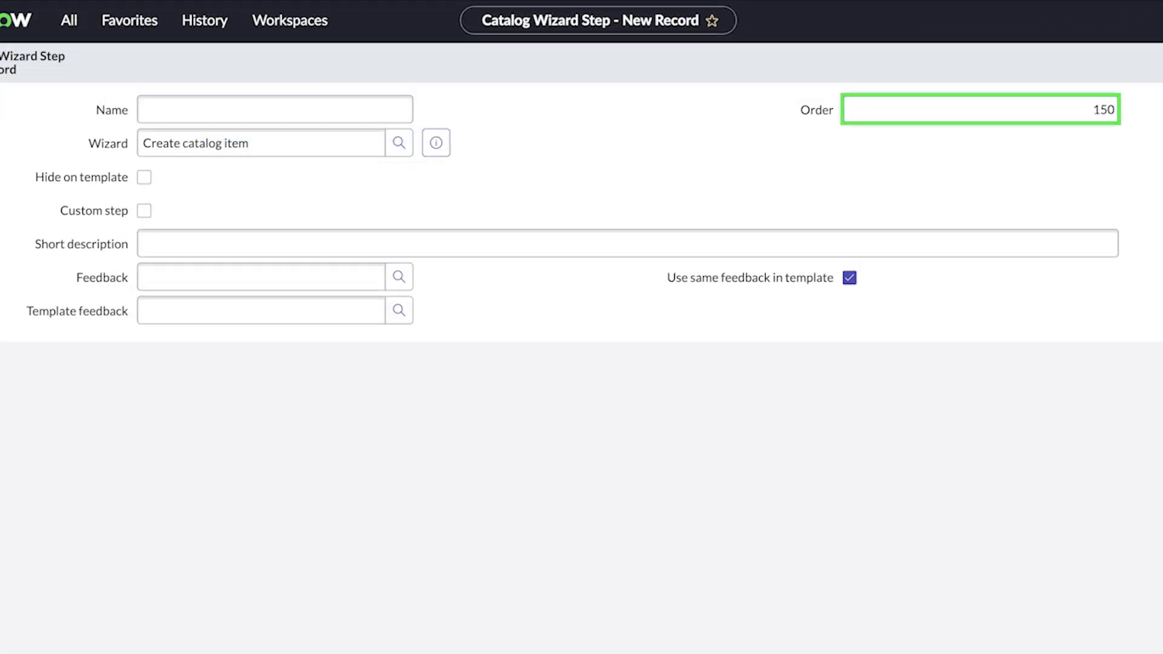
{"action": "left_click", "coordinate": [275, 109]}
{"action": "type", "text": "Ownership"}
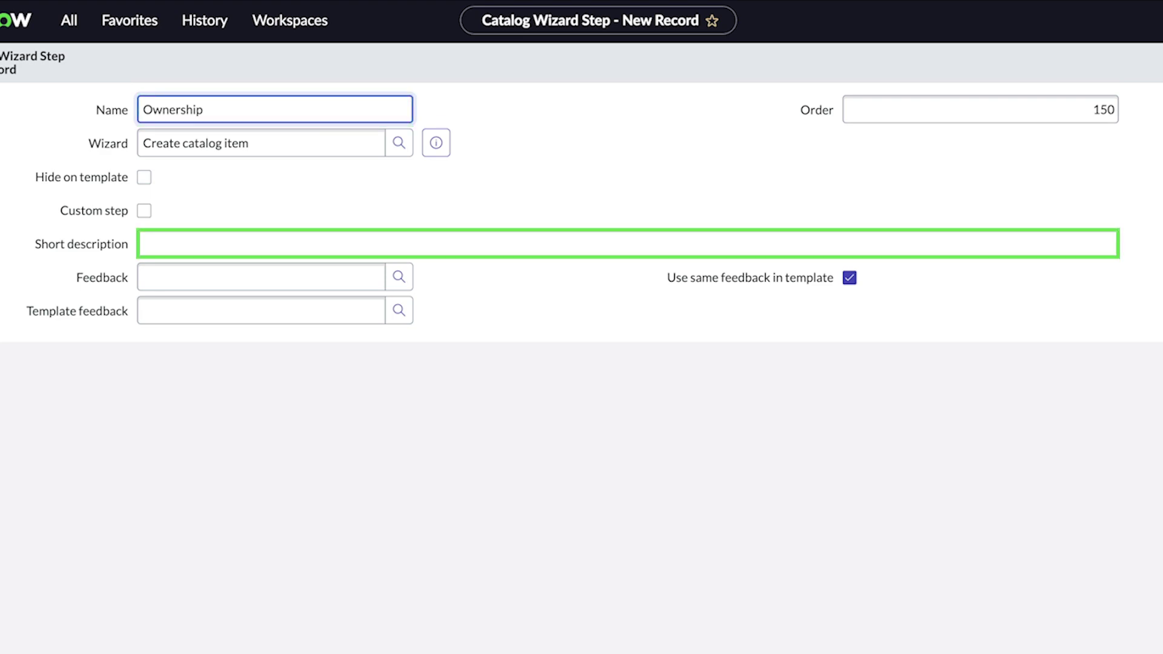
{"action": "left_click", "coordinate": [627, 243]}
{"action": "type", "text": "Select the owner for this catalog item."}
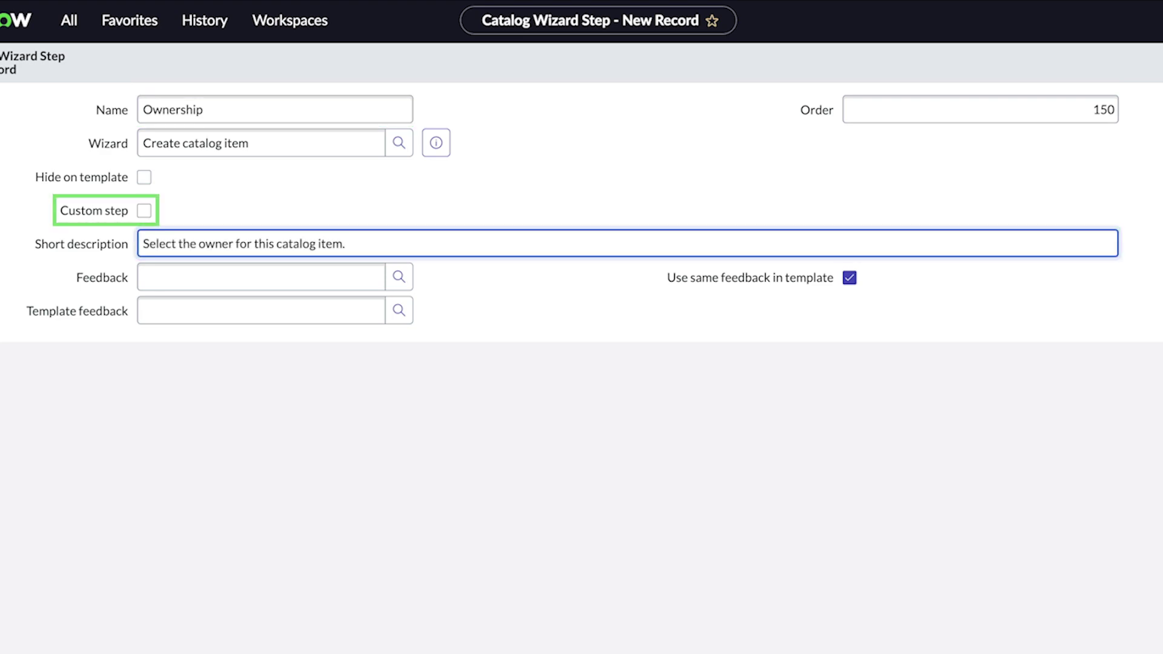
Step: Make Ownership a non-custom step with the owner question as feedback, and save it
{"action": "left_click", "coordinate": [144, 211]}
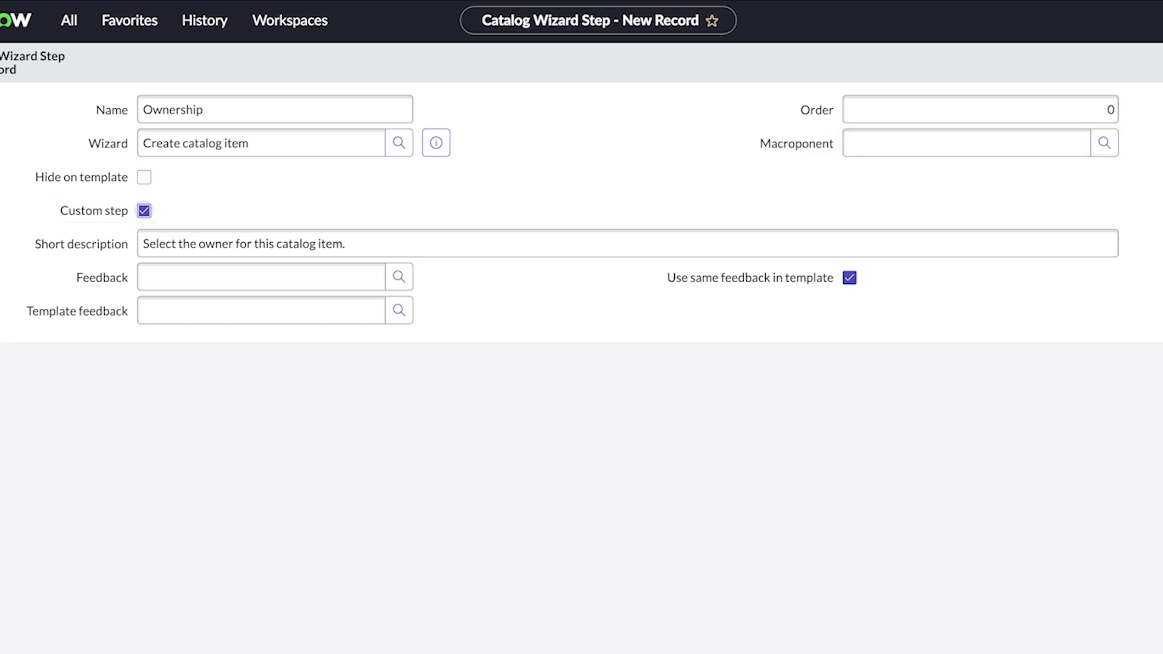
{"action": "left_click", "coordinate": [144, 210]}
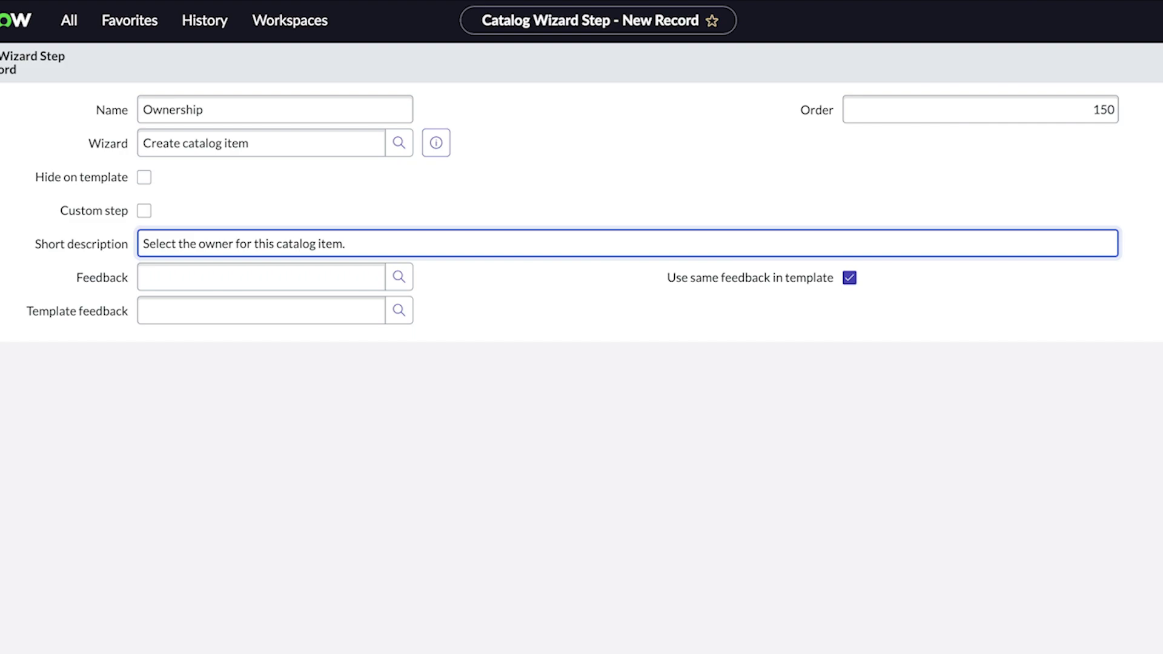
{"action": "left_click", "coordinate": [398, 277]}
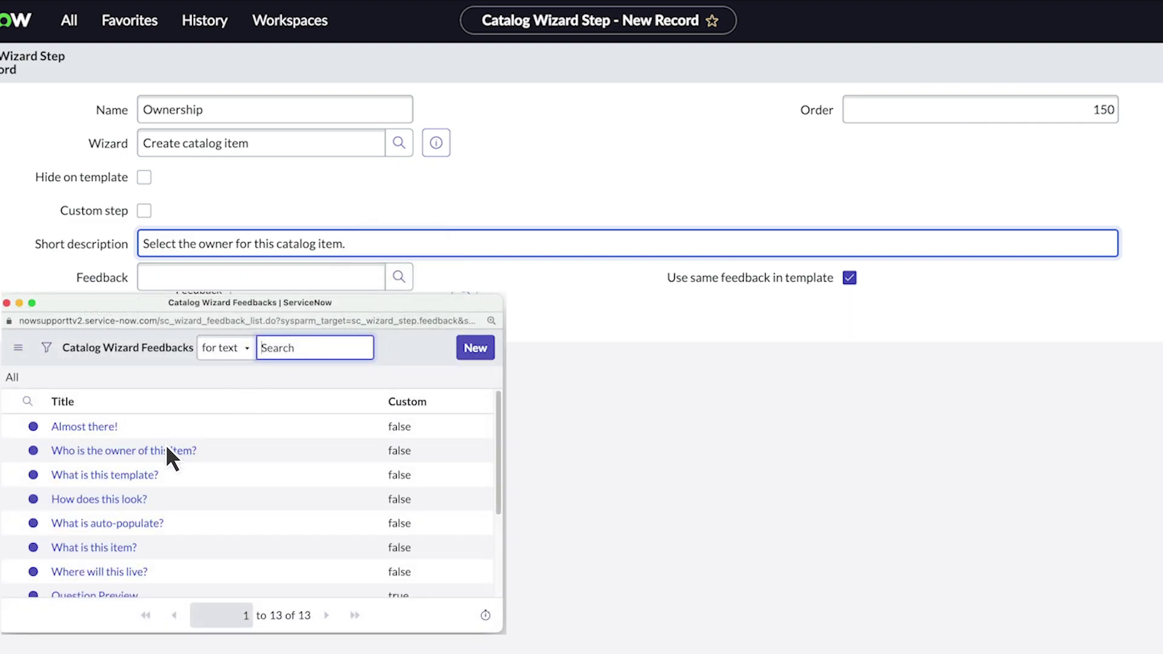
{"action": "left_click", "coordinate": [168, 449]}
{"action": "right_click", "coordinate": [425, 60]}
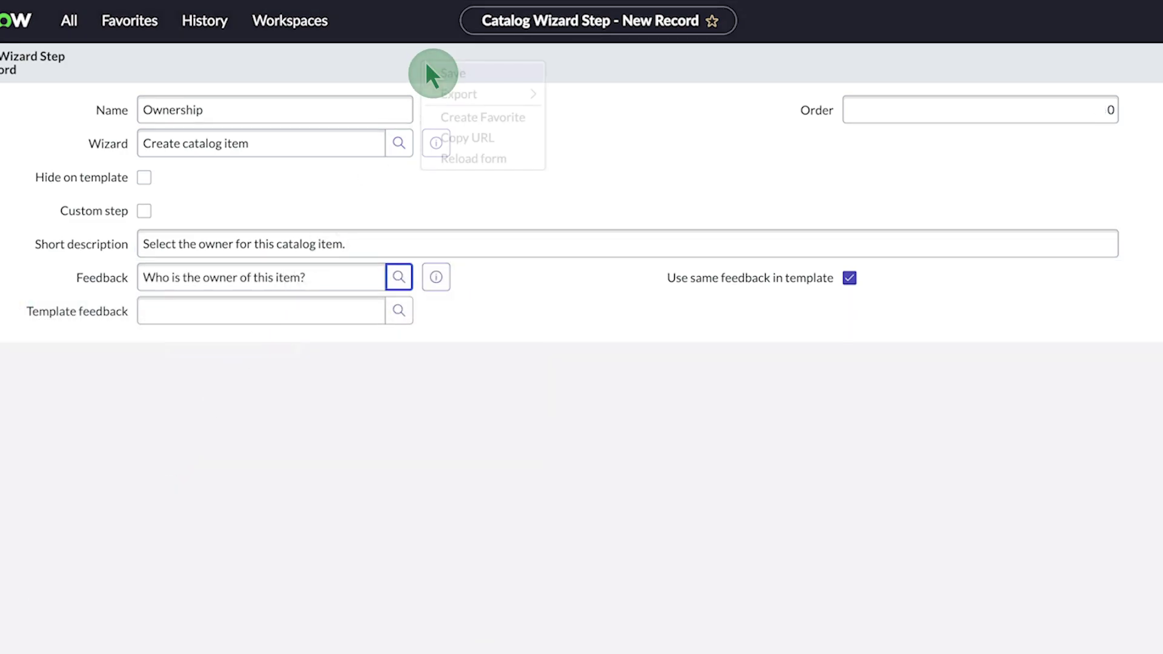
{"action": "left_click", "coordinate": [451, 69]}
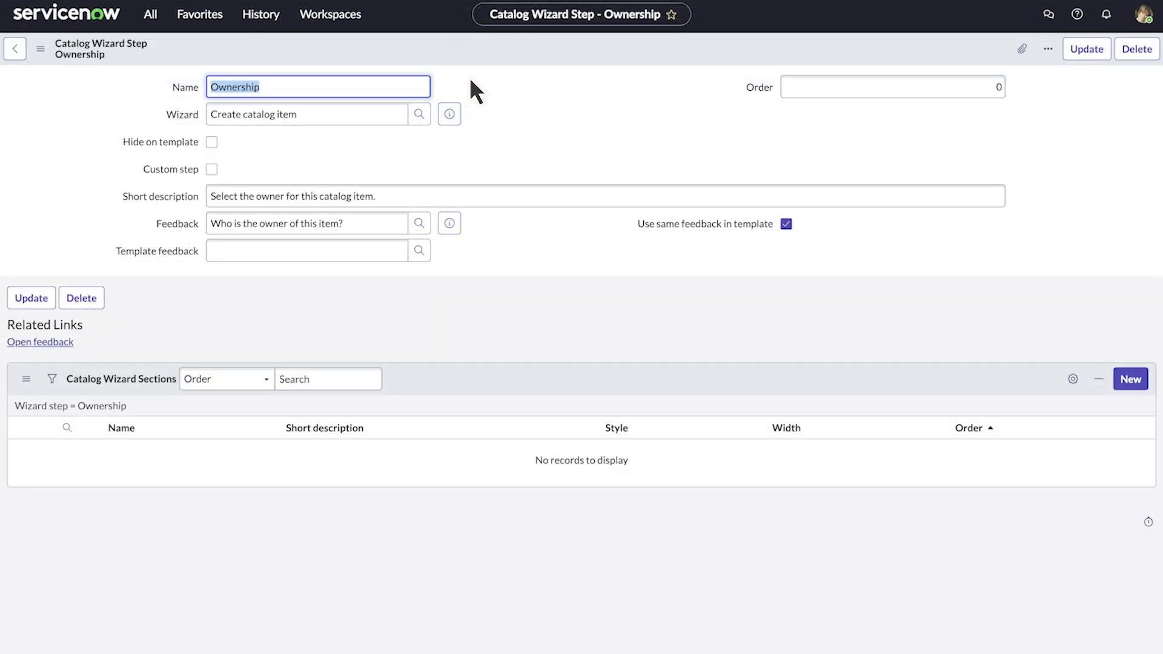
Step: Save a new section 'Define ownership' with Card style and 100% width
{"action": "left_click", "coordinate": [1129, 379]}
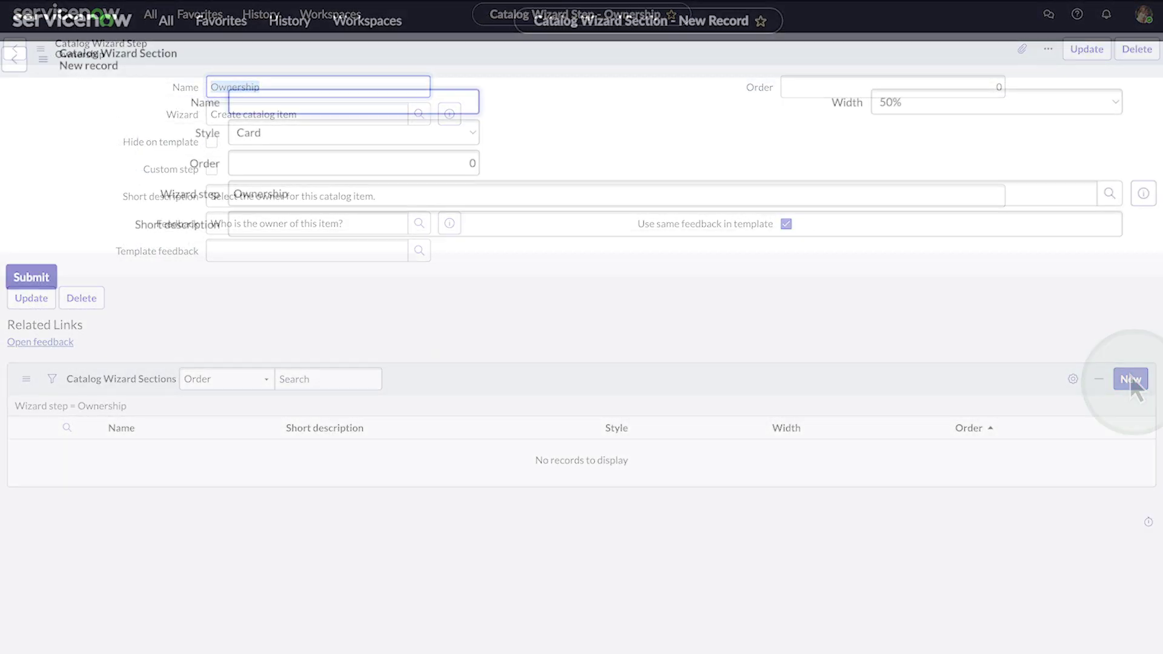
{"action": "type", "text": "Define ownership"}
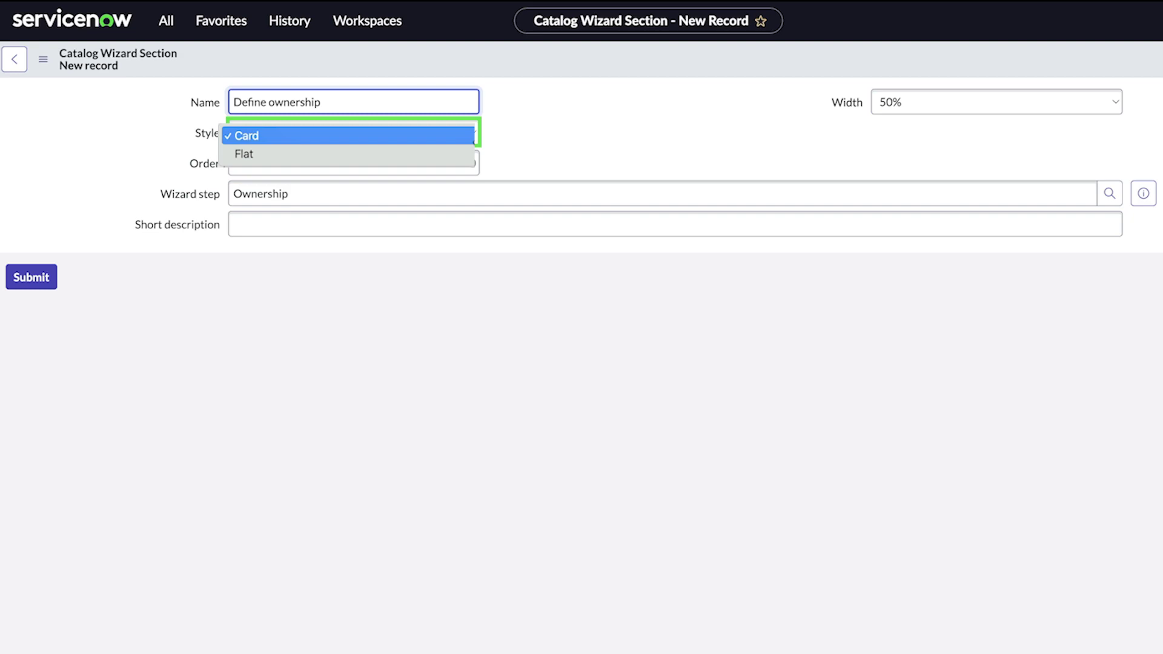
{"action": "left_click", "coordinate": [252, 135]}
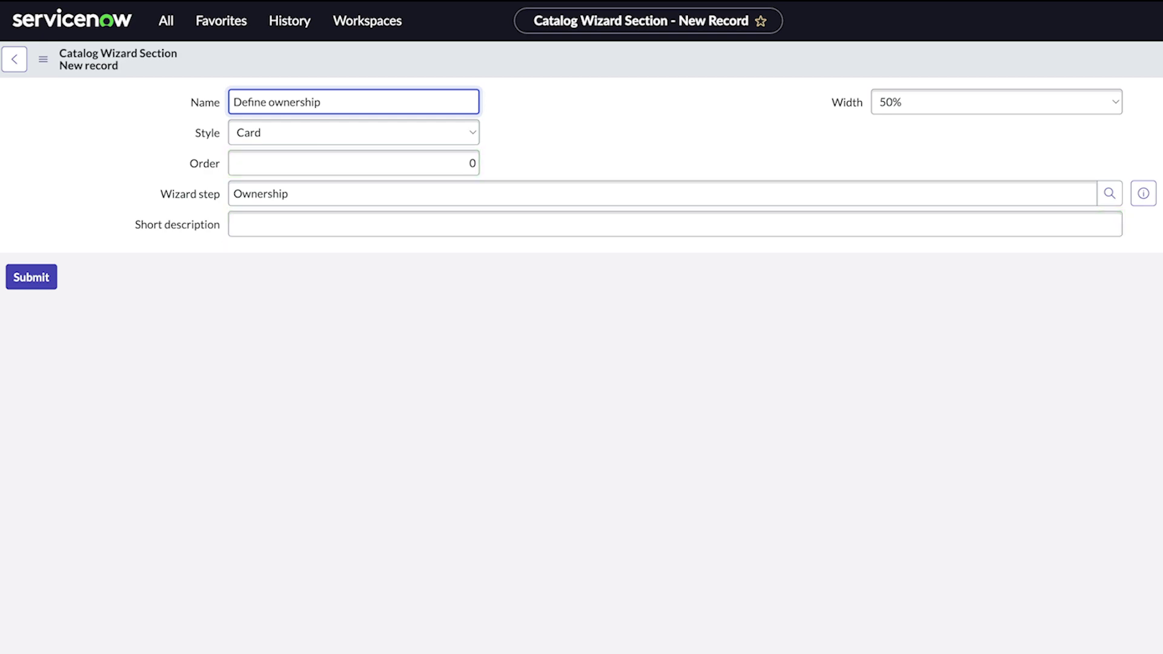
{"action": "left_click", "coordinate": [997, 102]}
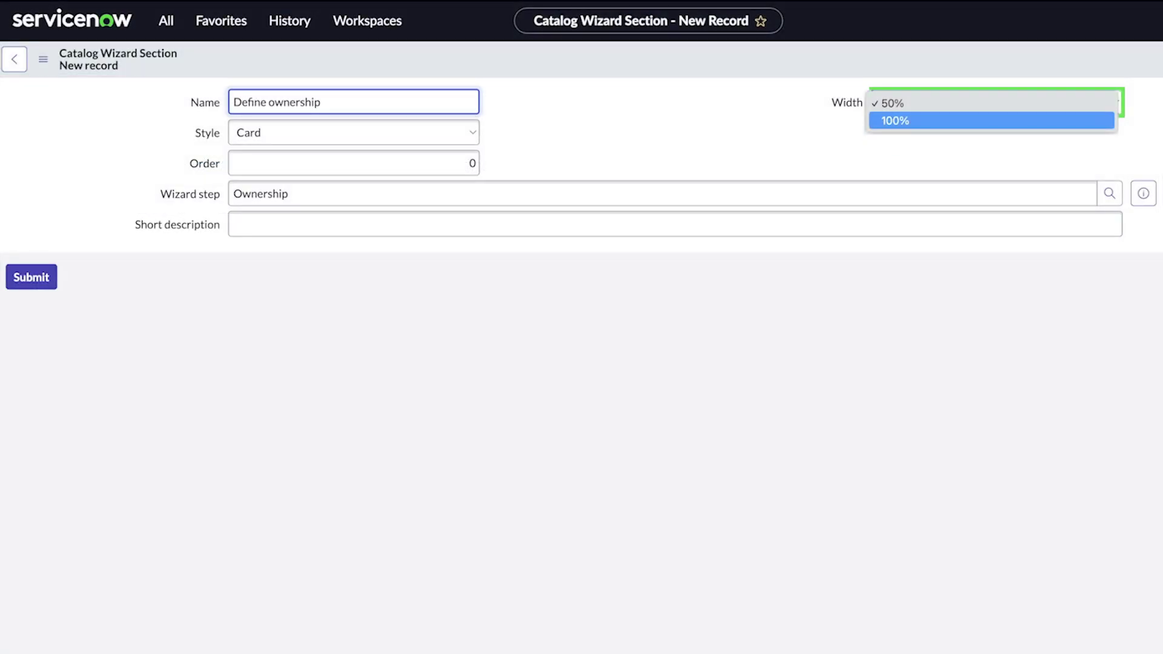
{"action": "left_click", "coordinate": [899, 117]}
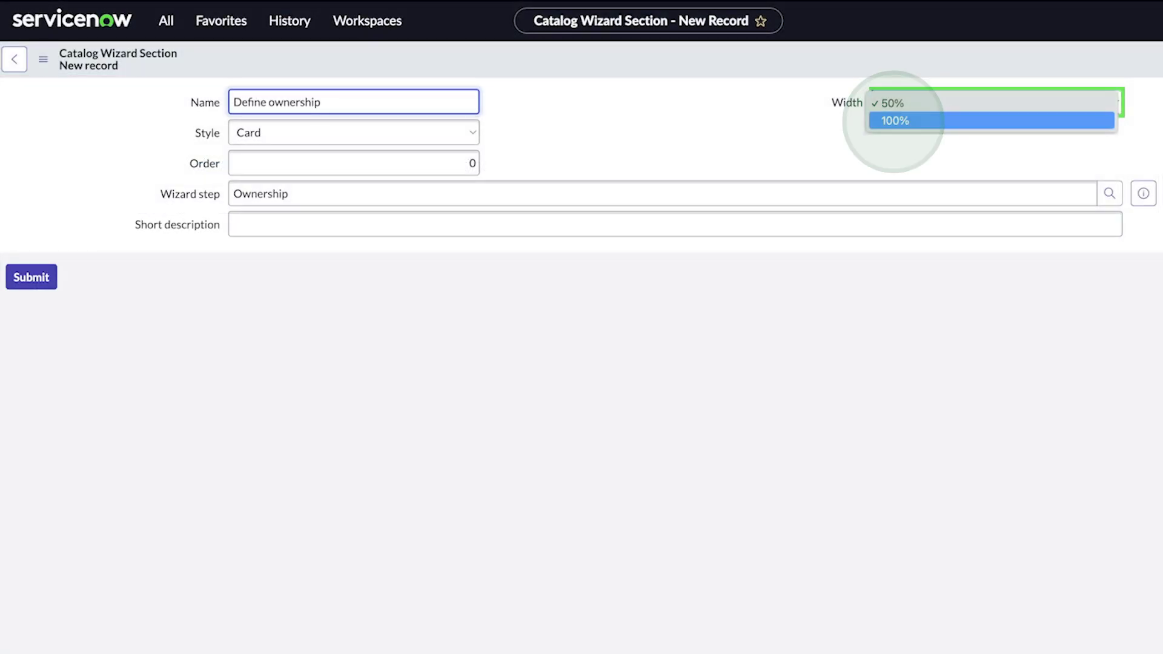
{"action": "right_click", "coordinate": [873, 56]}
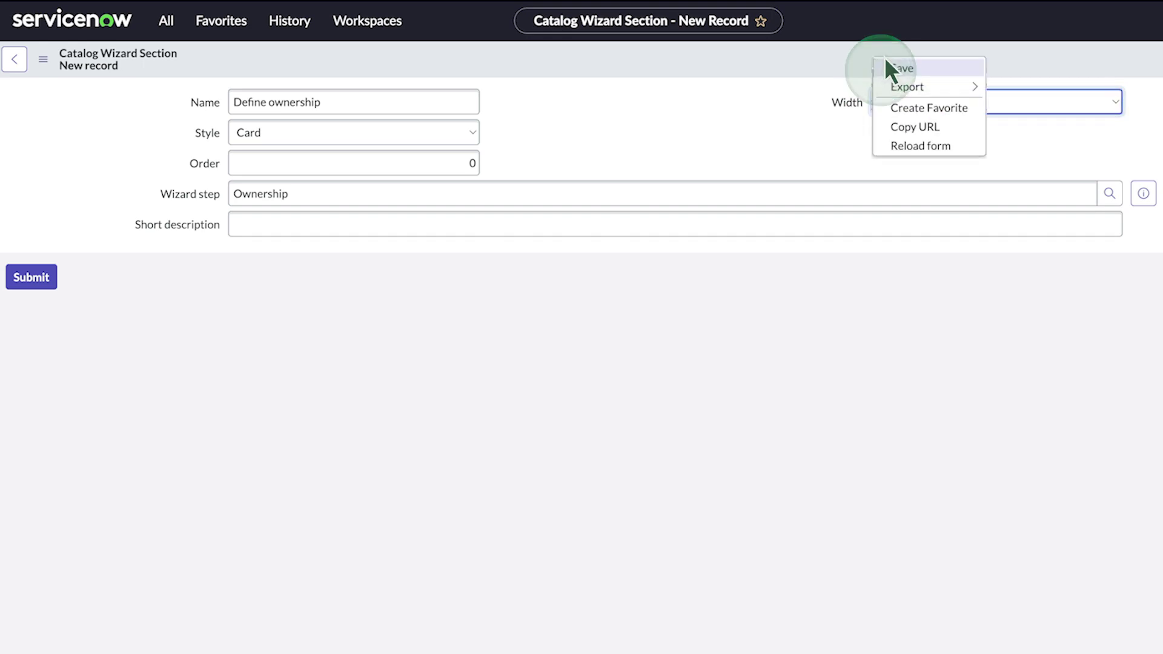
{"action": "left_click", "coordinate": [909, 69]}
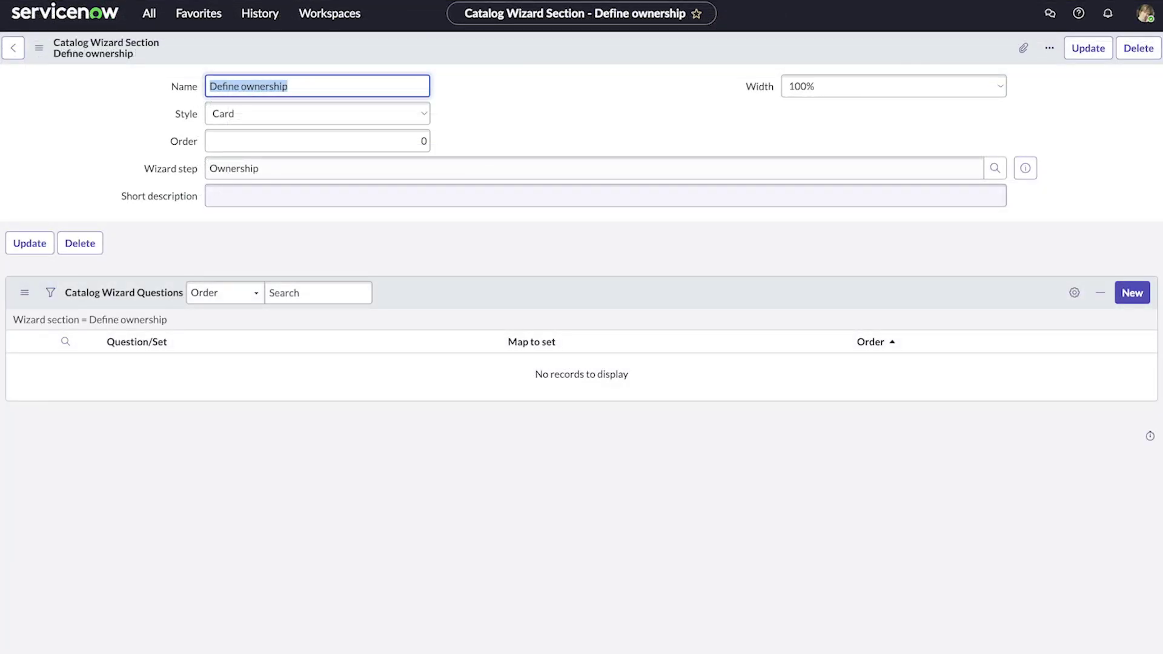
Step: Add a wizard question to Define ownership using the 'Who is the owner of this item?' variable
{"action": "left_click", "coordinate": [1132, 293]}
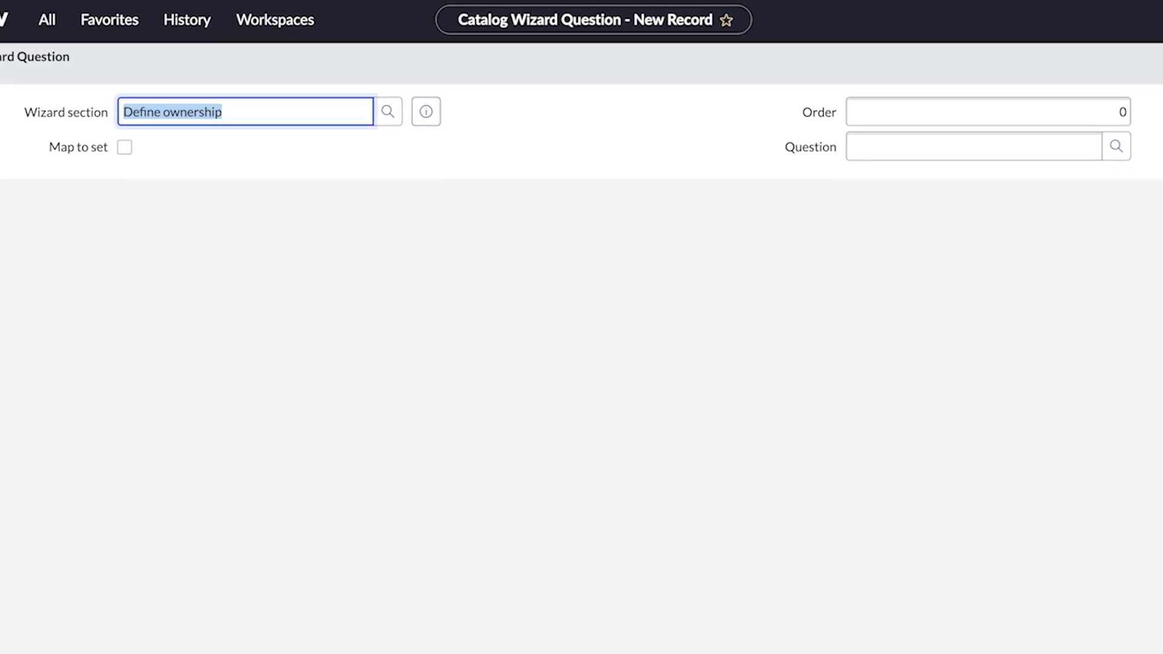
{"action": "left_click", "coordinate": [1117, 146]}
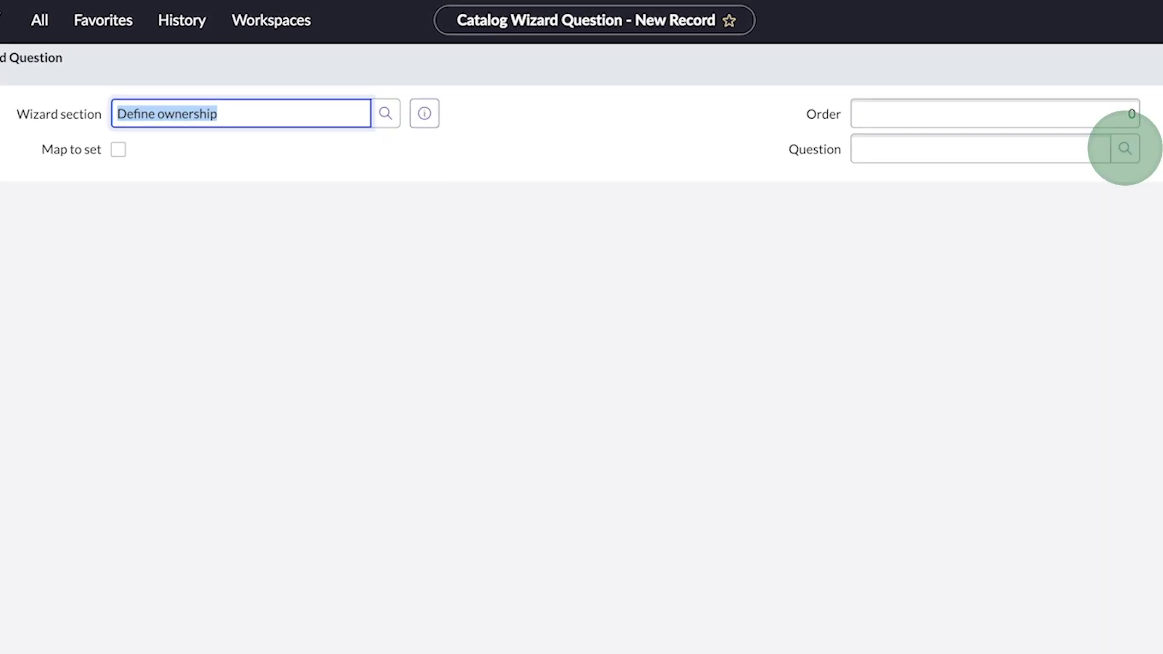
{"action": "left_click", "coordinate": [735, 307]}
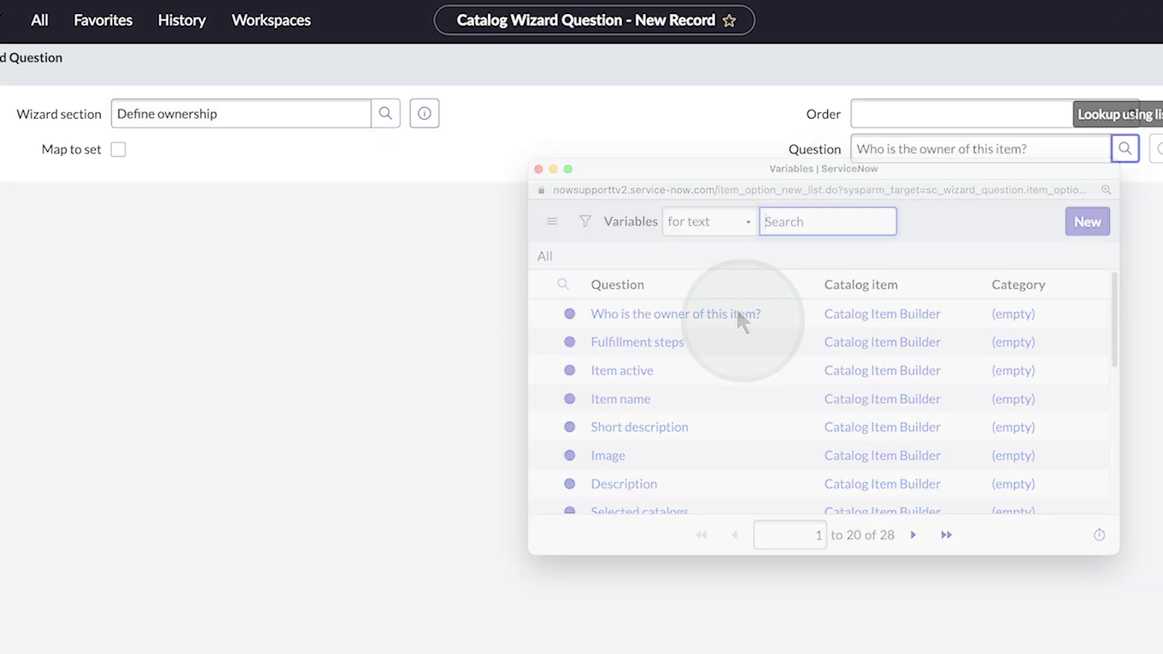
{"action": "left_click", "coordinate": [1135, 71]}
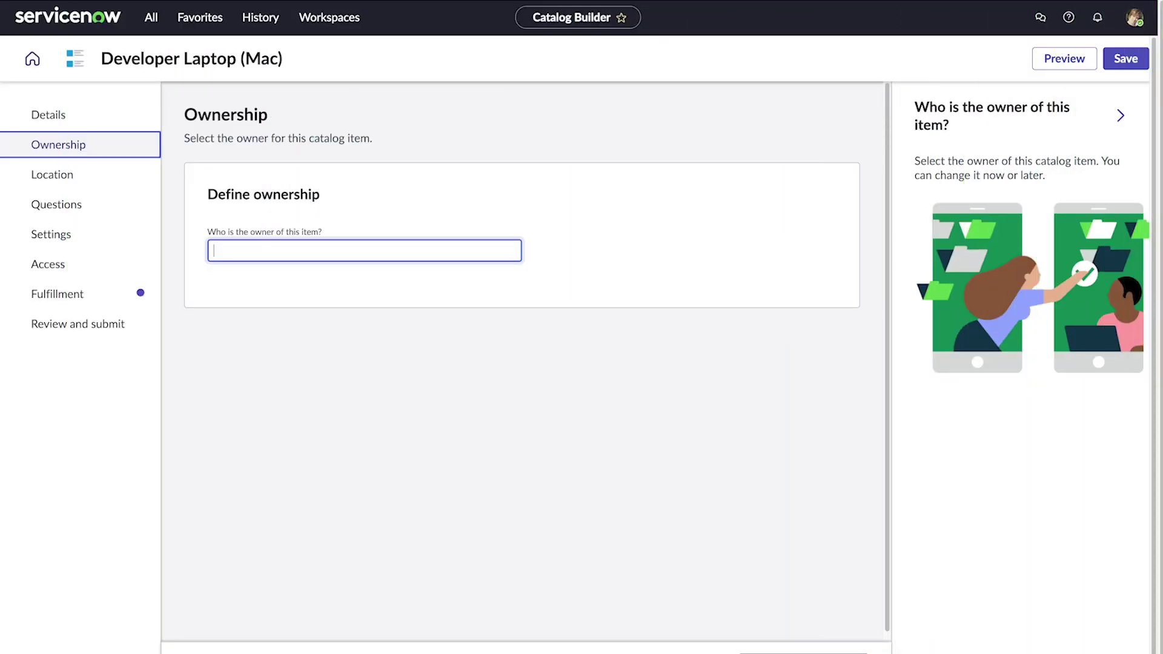
Step: Set the Developer Laptop (Mac) owner to the suggested user and submit the item
{"action": "left_click", "coordinate": [259, 253]}
{"action": "type", "text": "adela"}
{"action": "left_click", "coordinate": [262, 296]}
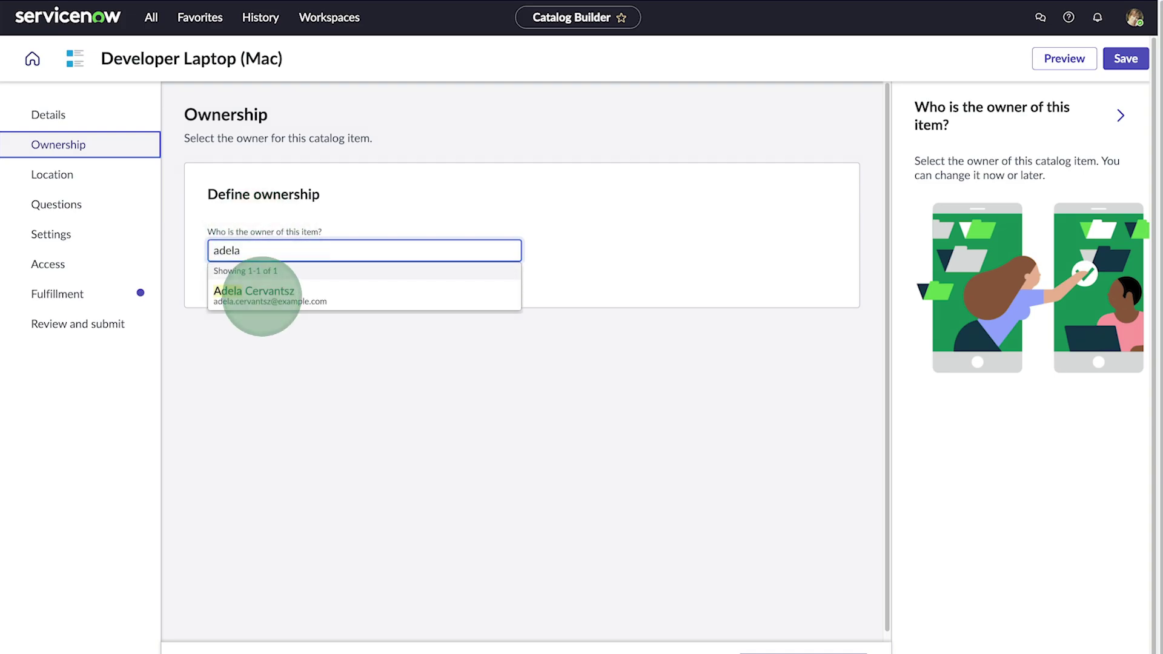
{"action": "left_click", "coordinate": [79, 323]}
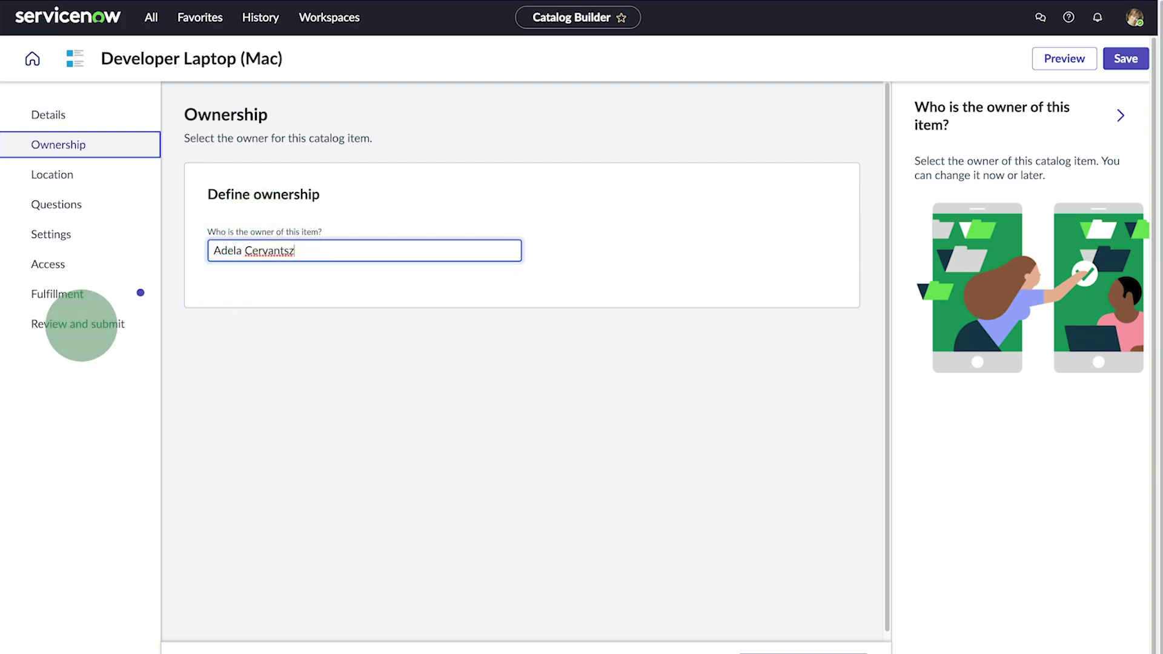
{"action": "left_click", "coordinate": [839, 640]}
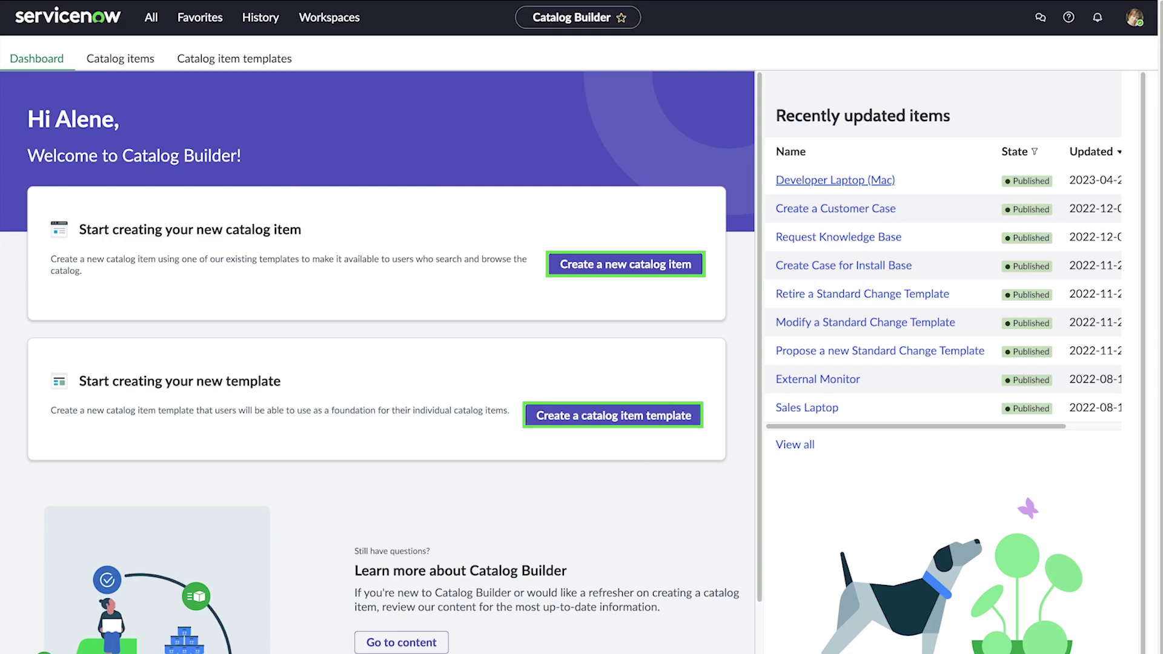
Step: Start a new catalog item template and check its Ownership step
{"action": "left_click", "coordinate": [614, 416]}
{"action": "left_click", "coordinate": [730, 449]}
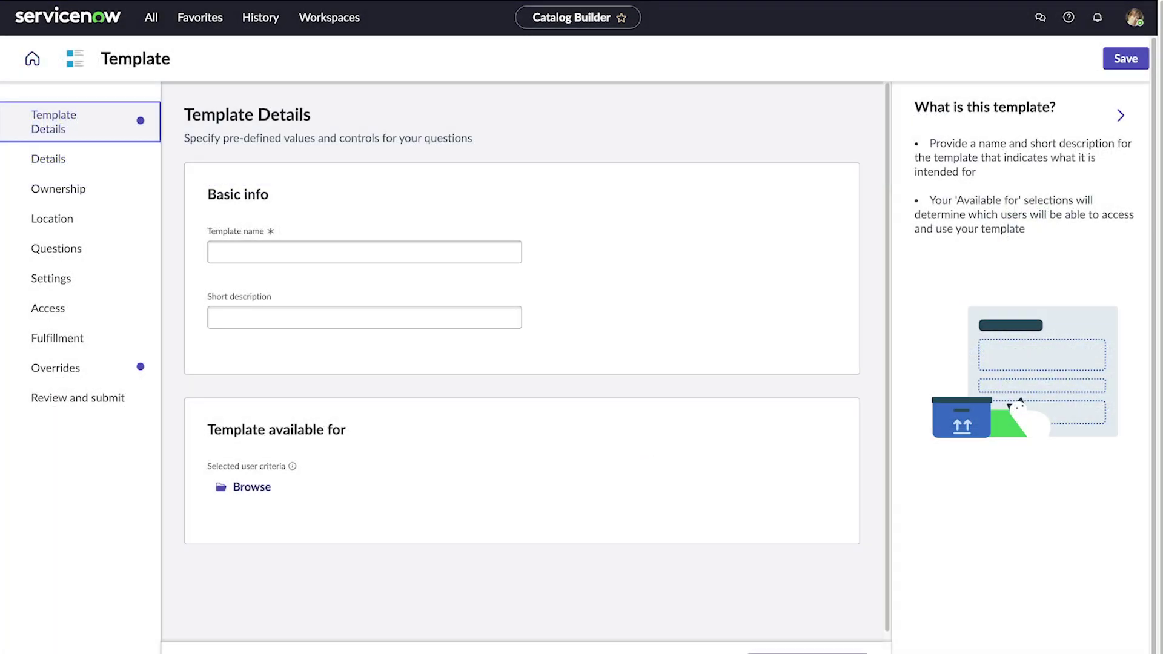
{"action": "left_click", "coordinate": [79, 189]}
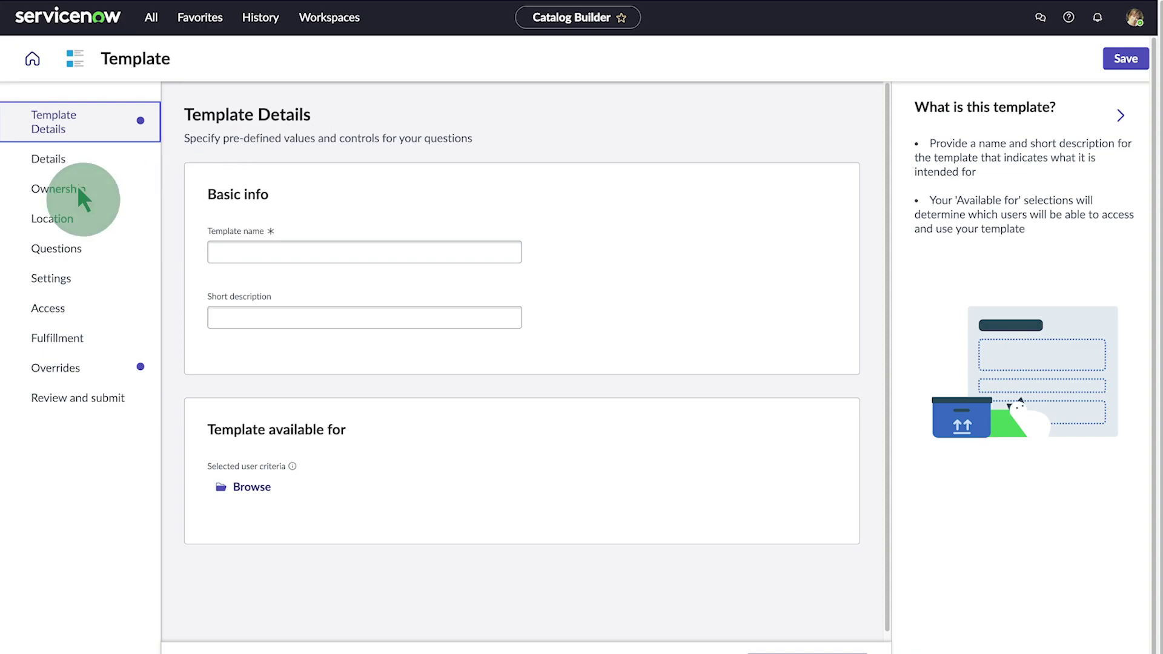